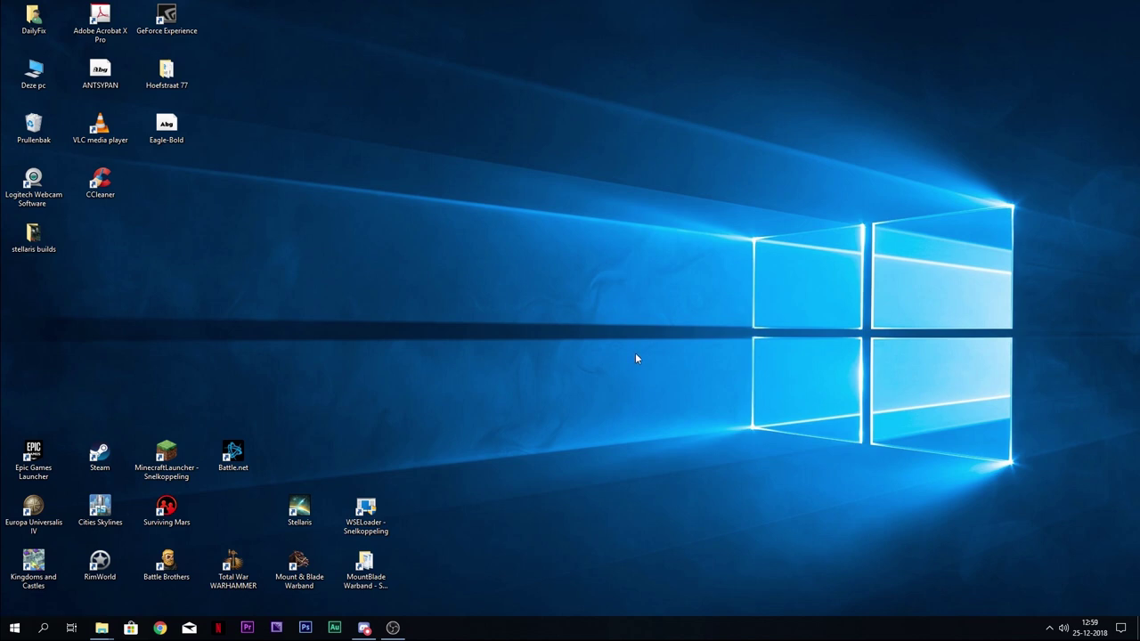
Step: Launch Mount & Blade: Warband through Steam from its desktop shortcut
double_click(299, 562)
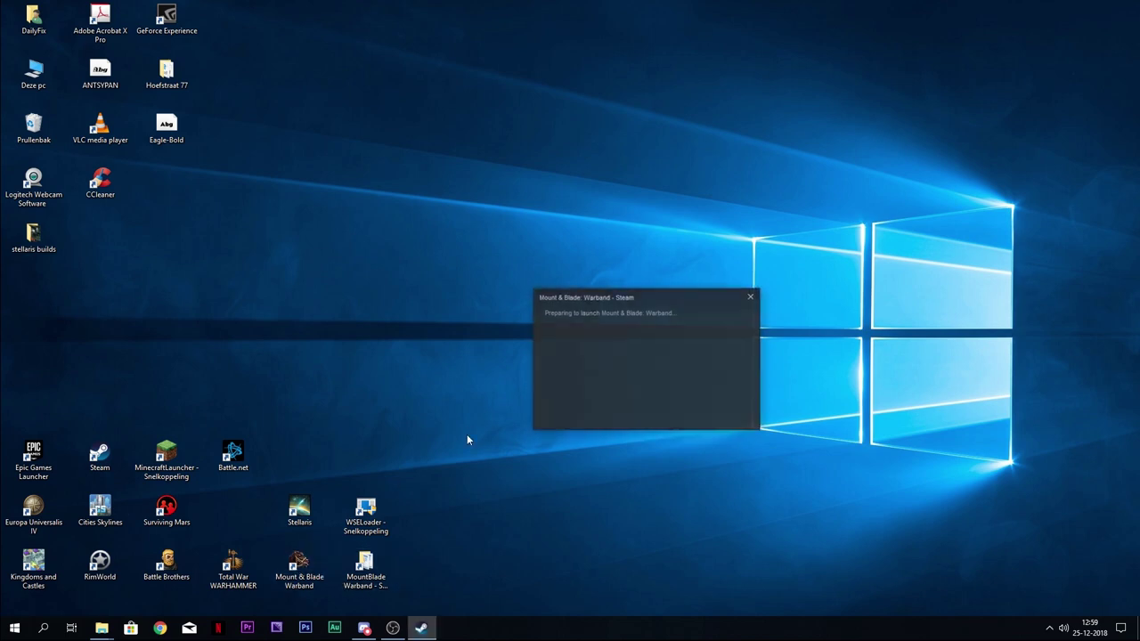
Step: Move the Warband 1.174 launcher to the top-left corner and bring up Chrome
left_click_drag(595, 220, 248, 44)
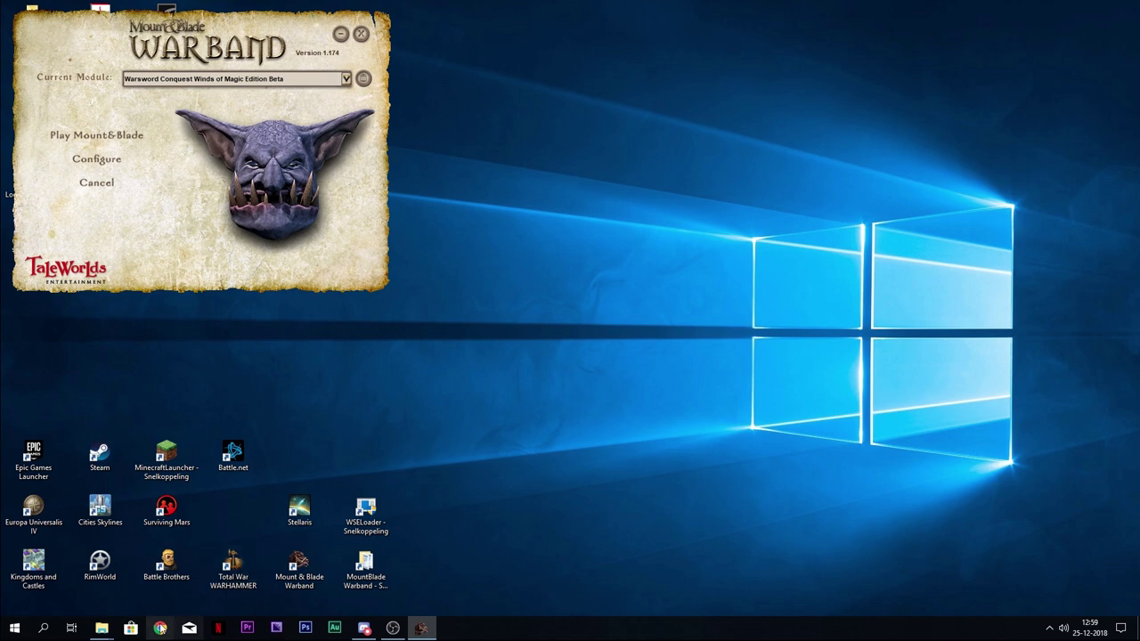
left_click(159, 627)
Step: Restore Chrome to a smaller window and search Google for 'warband wse 1.174'
left_click_drag(445, 23, 721, 43)
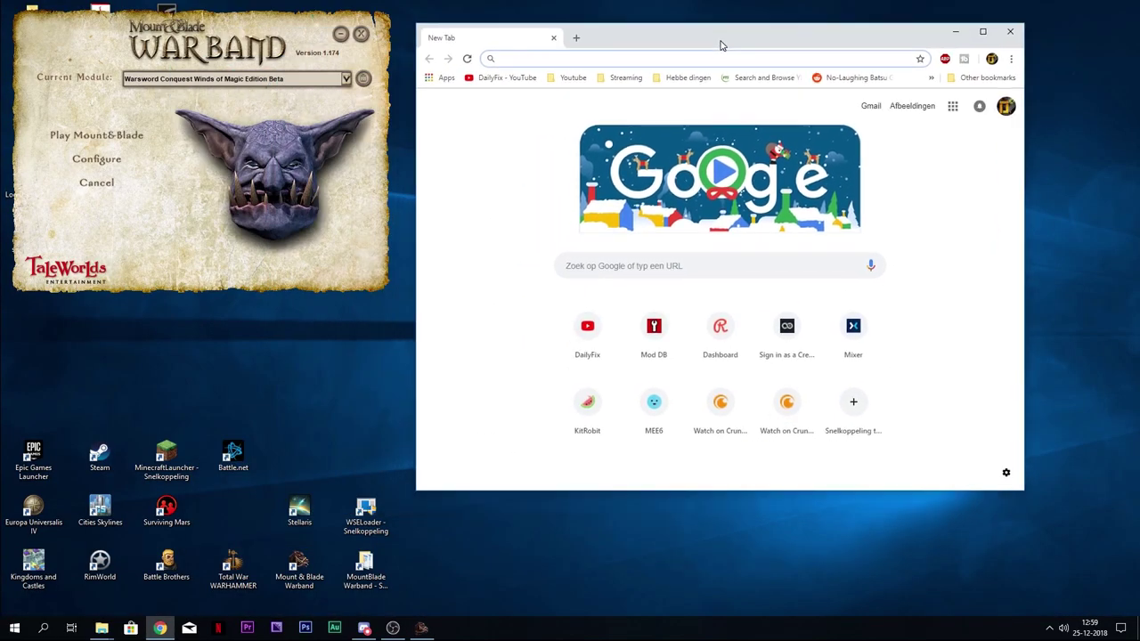
left_click(588, 275)
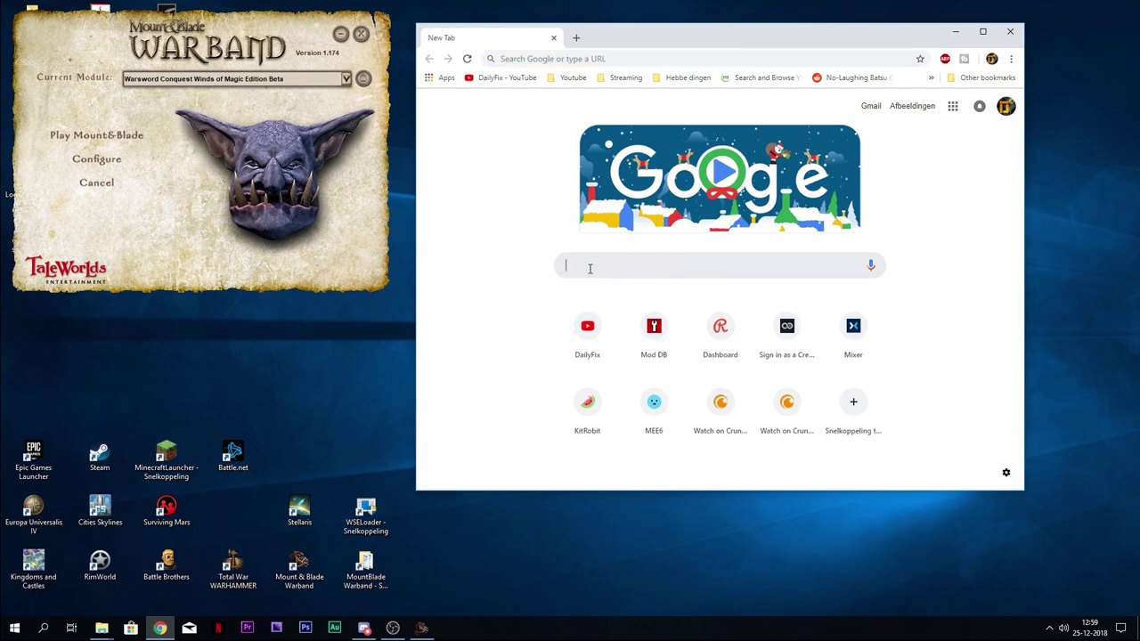
type("warband wse 1.174")
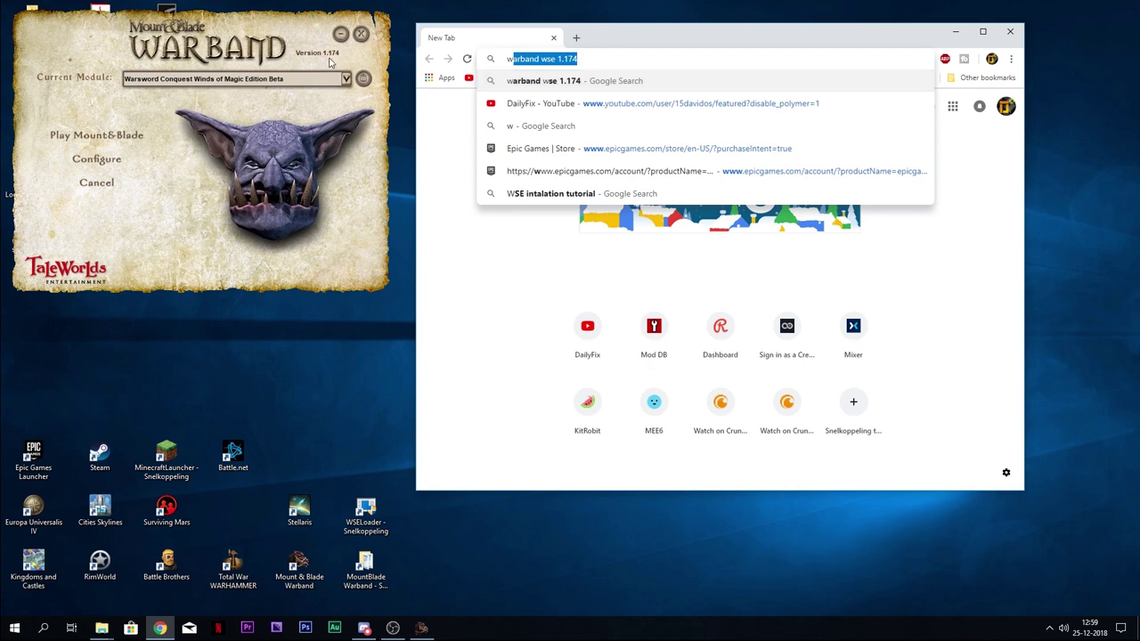
left_click(569, 81)
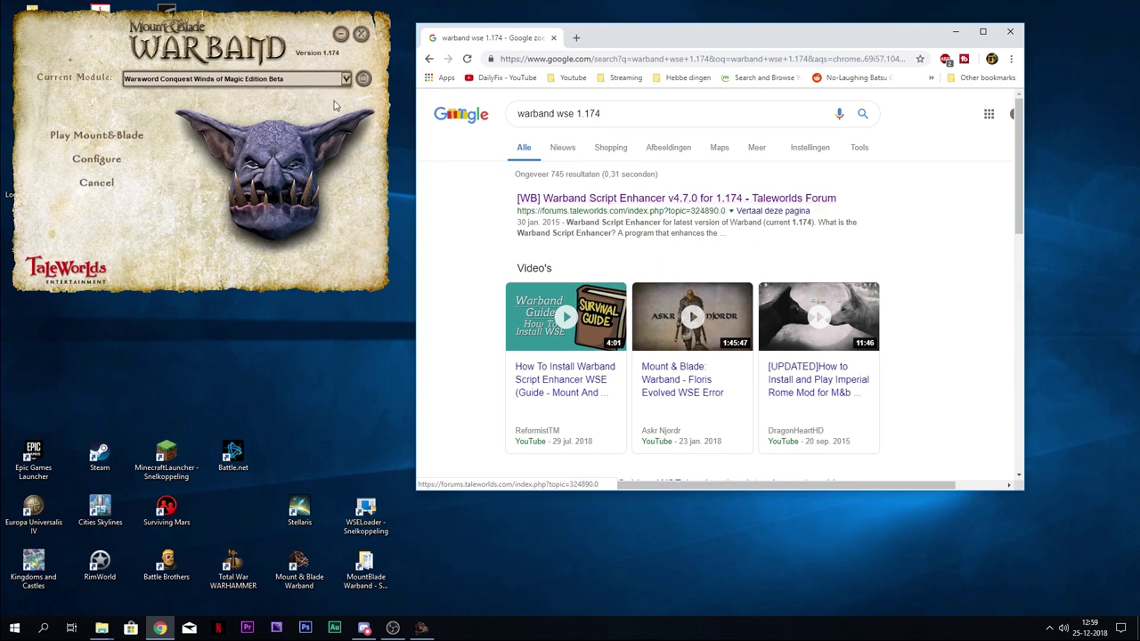
Step: Open the WSE v4.7.0 forum topic and its WSE and 1.174 exes links in new tabs
left_click(650, 207)
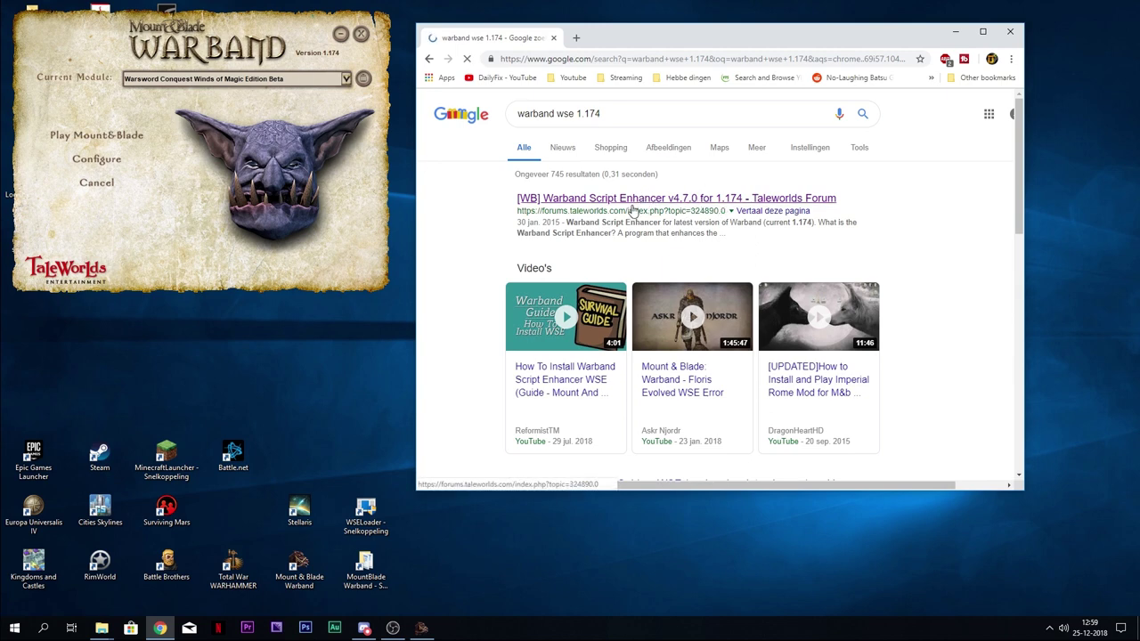
scroll(712, 232, "down", 4)
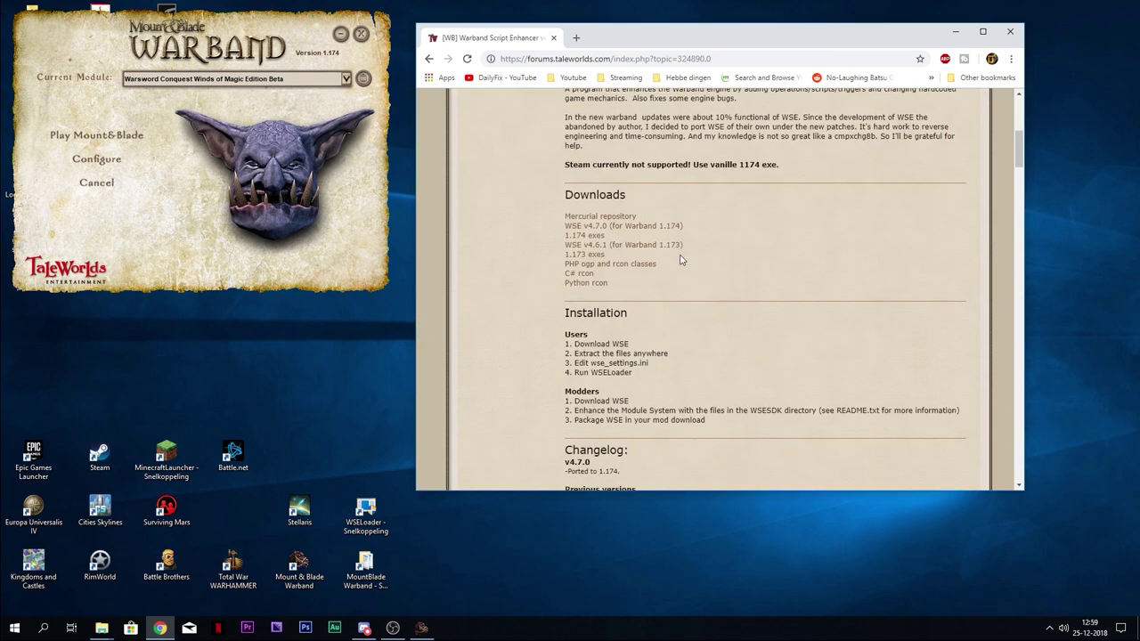
scroll(614, 285, "up", 1)
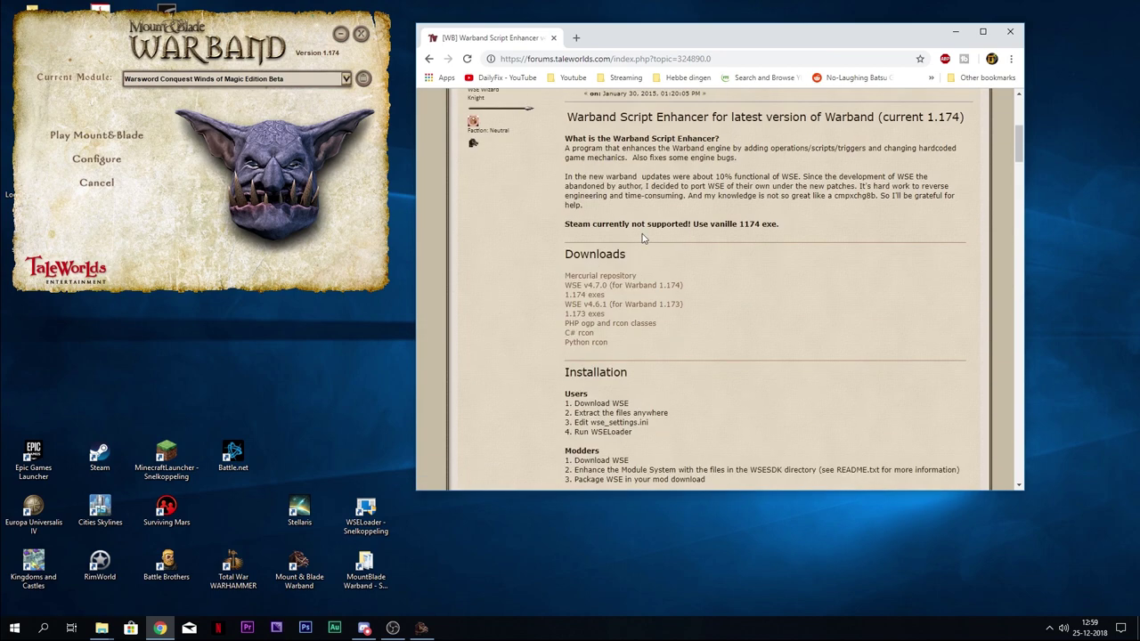
right_click(584, 288)
left_click(616, 297)
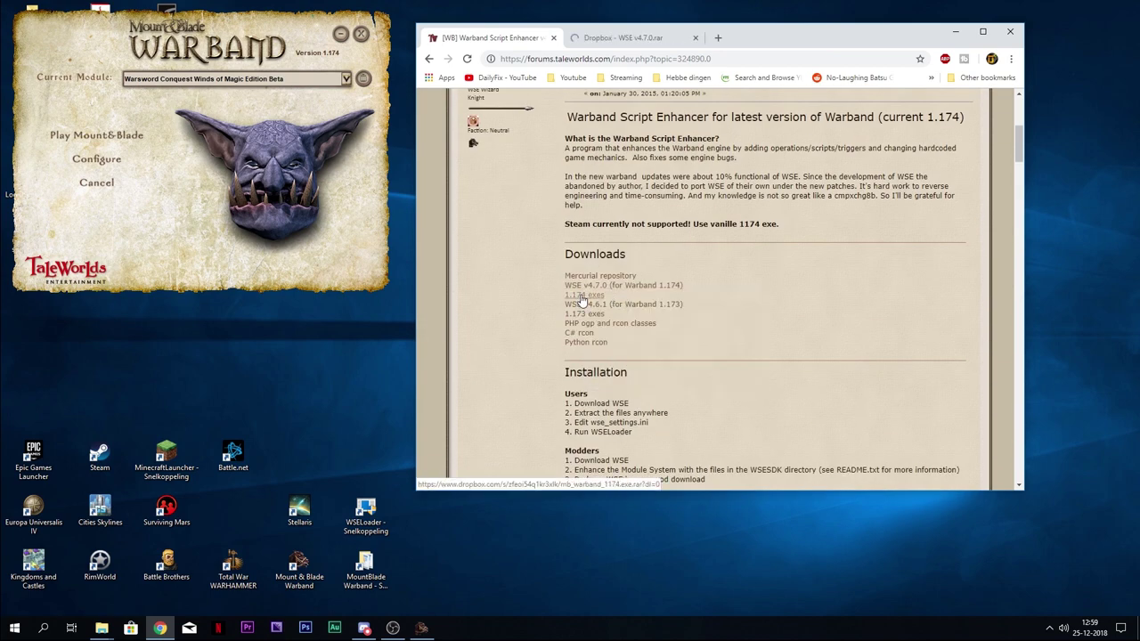
right_click(581, 295)
left_click(614, 304)
Step: Direct-download WSE v4.7.0.rar and mb_warband_1174.exe.rar from Dropbox, then close the launcher
left_click(632, 41)
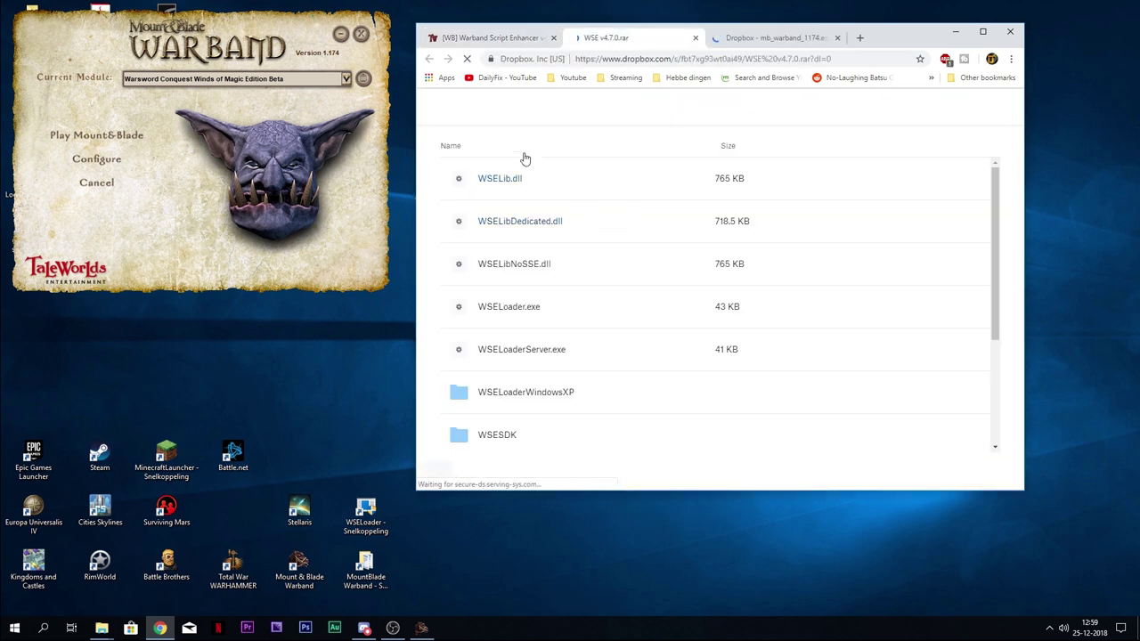
left_click(951, 107)
left_click(947, 137)
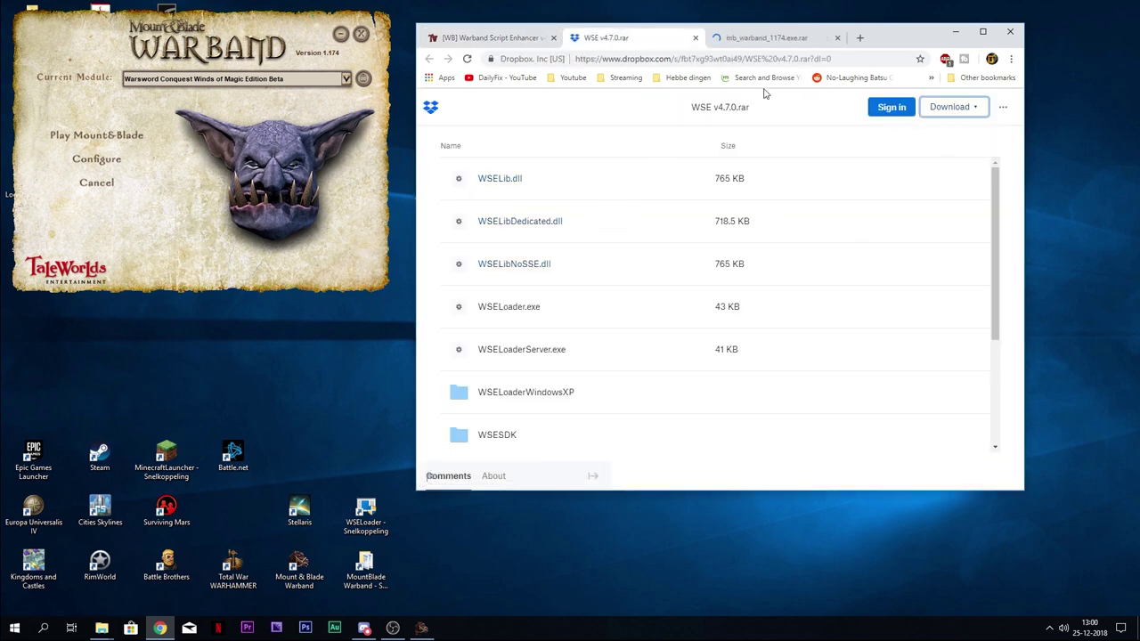
left_click(762, 39)
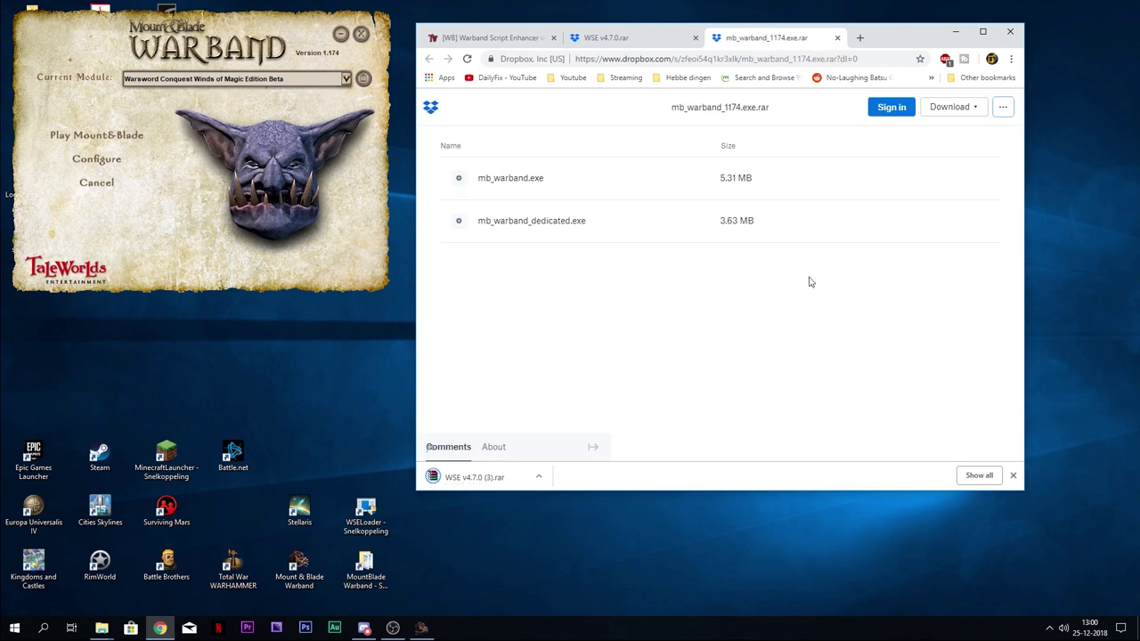
left_click(946, 107)
left_click(949, 135)
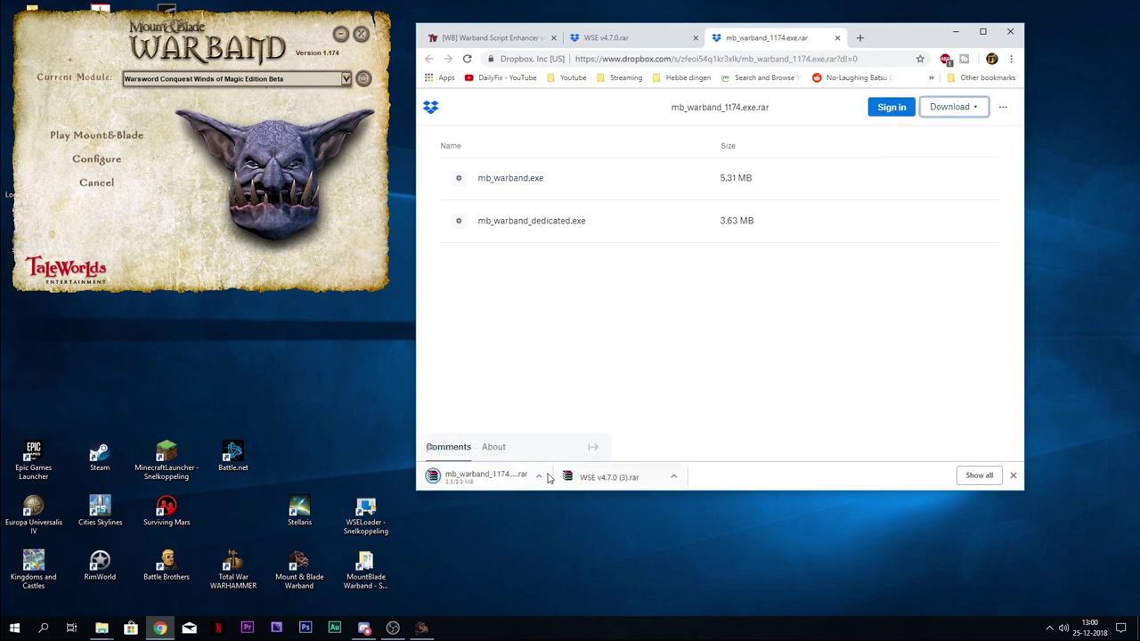
left_click(361, 37)
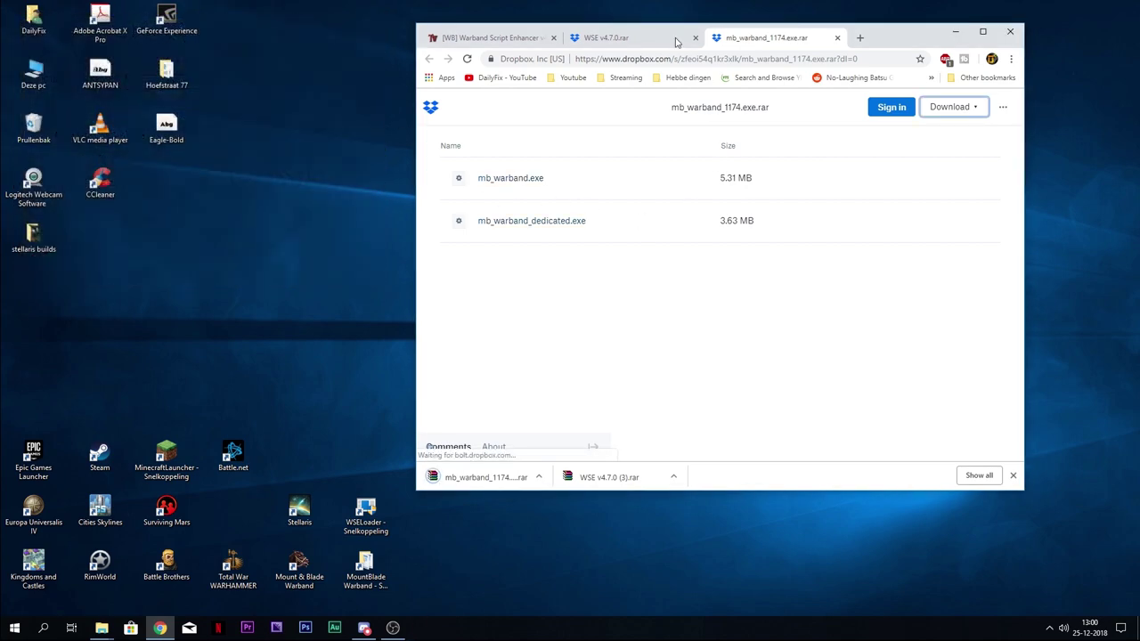
Step: Extract WSE v4.7.0.rar into the MountBlade Warband folder, replacing all existing files
left_click(602, 481)
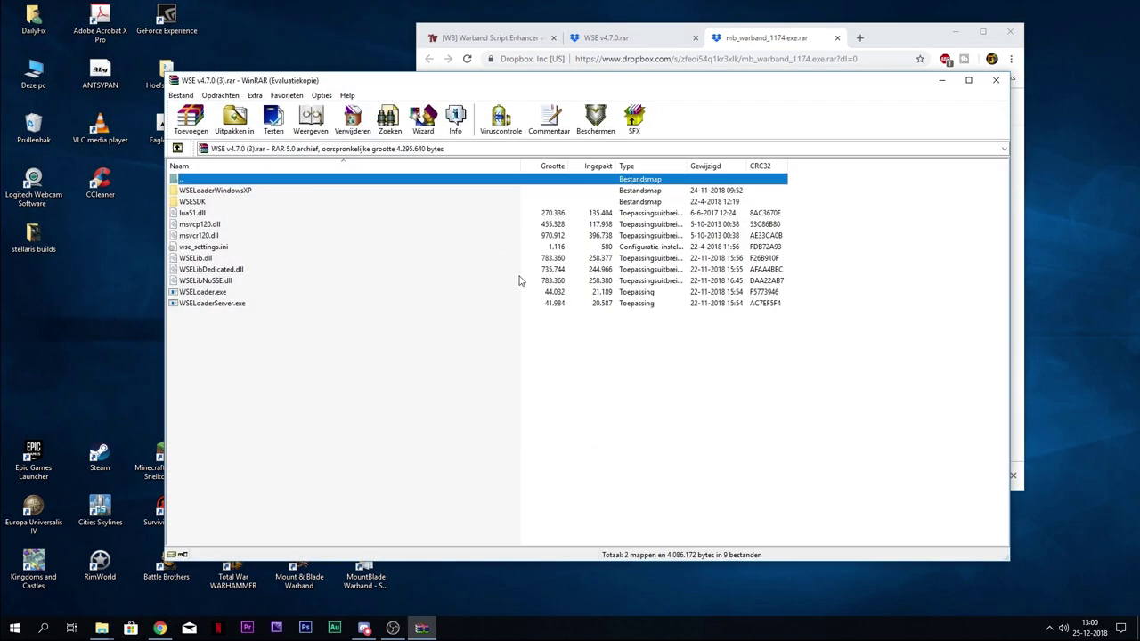
left_click(235, 125)
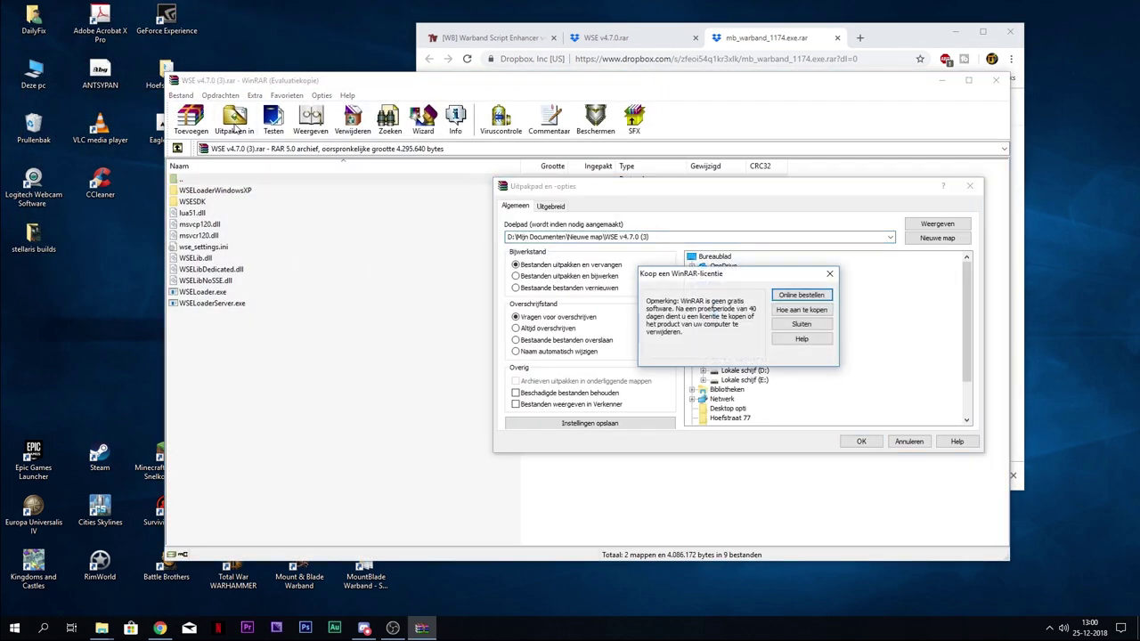
left_click(801, 323)
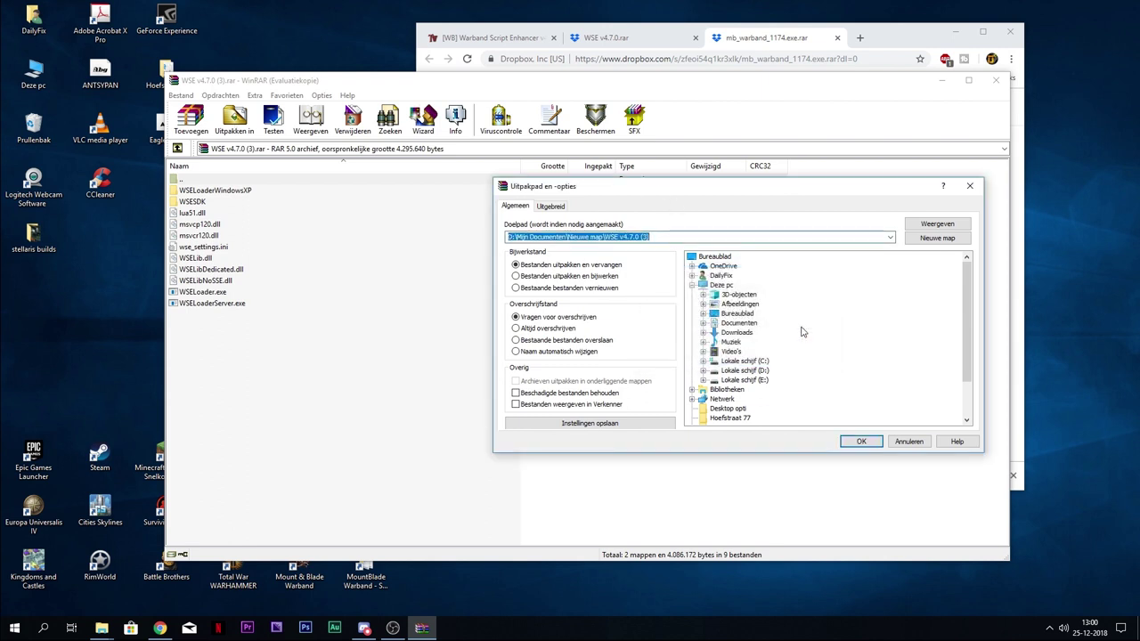
key("Down")
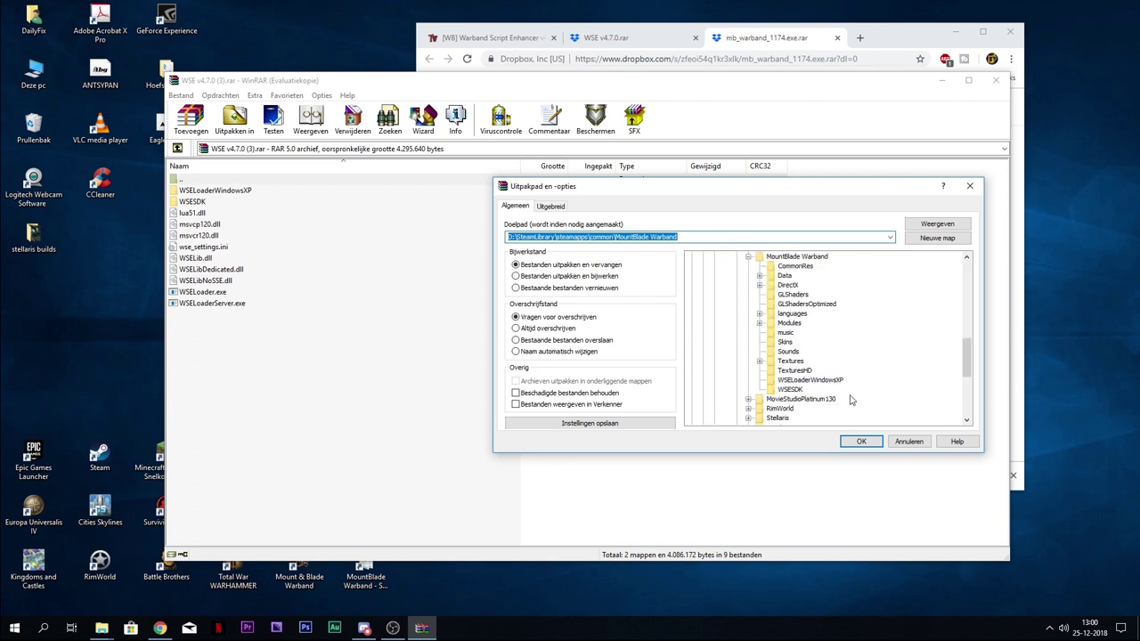
left_click(861, 445)
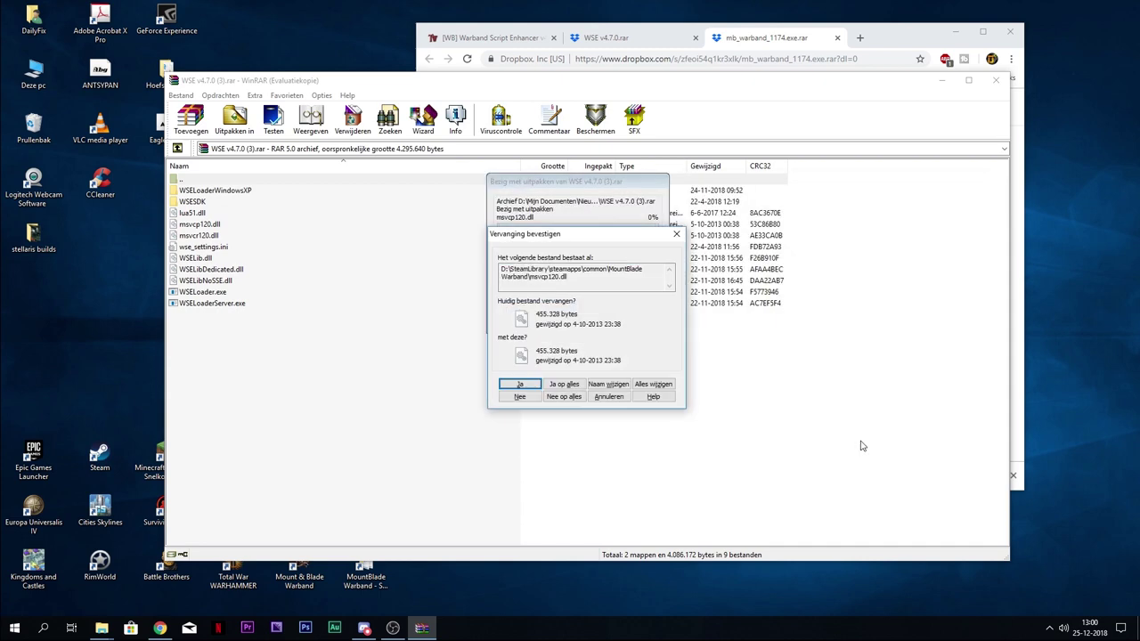
left_click(570, 385)
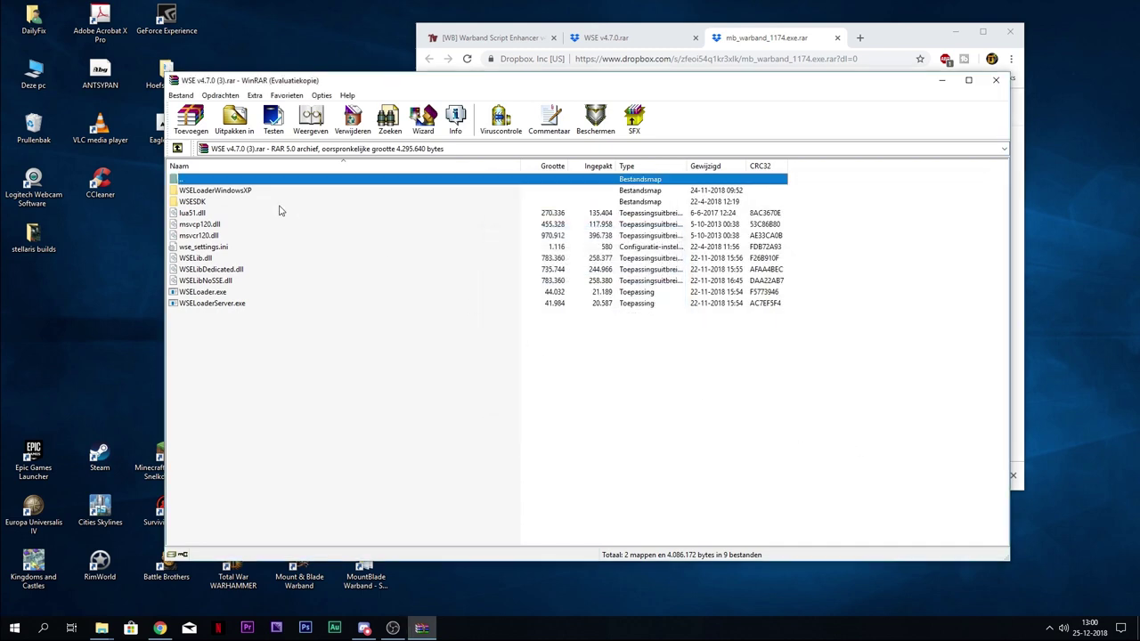
left_click(995, 81)
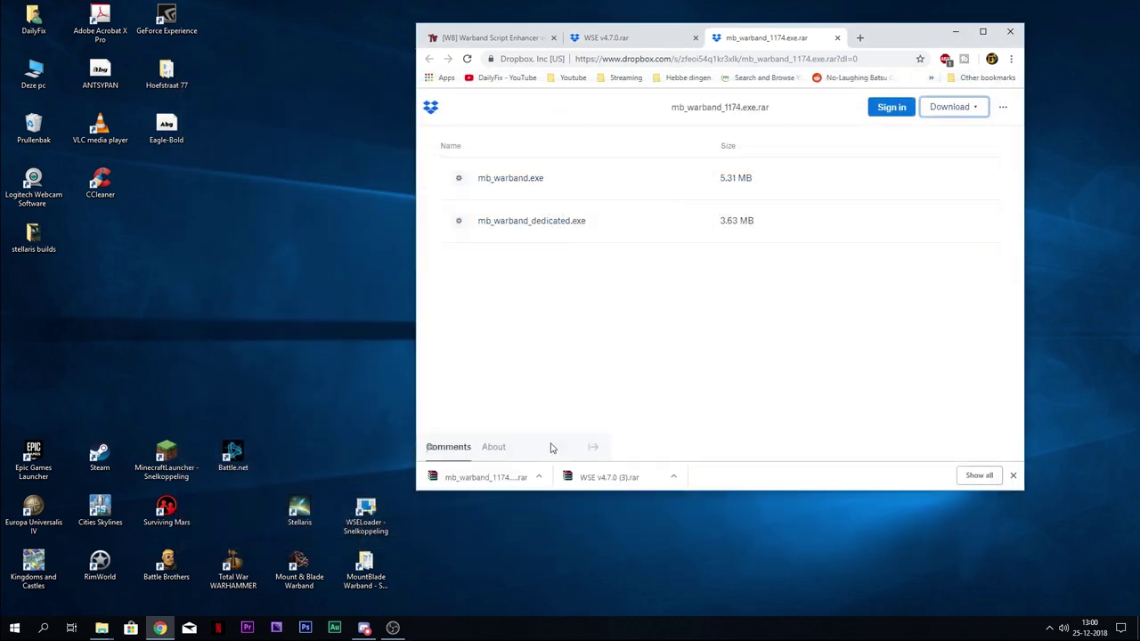
Step: Extract mb_warband_1174.exe.rar into the MountBlade Warband folder, overwriting the old executables, and close everything
left_click(486, 477)
left_click(767, 132)
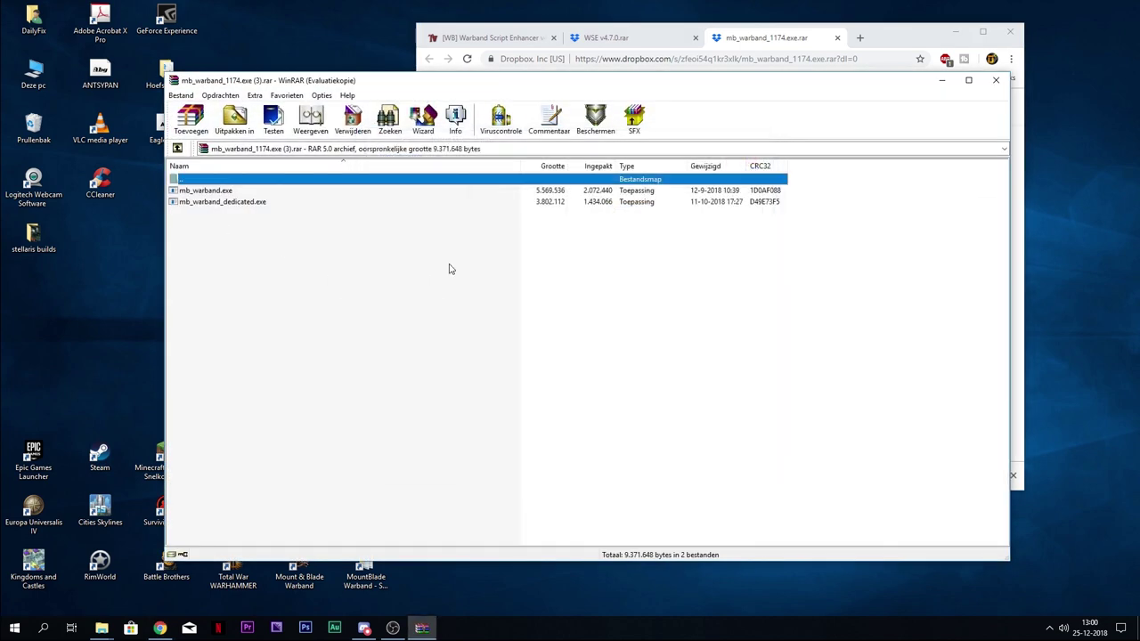
left_click(234, 120)
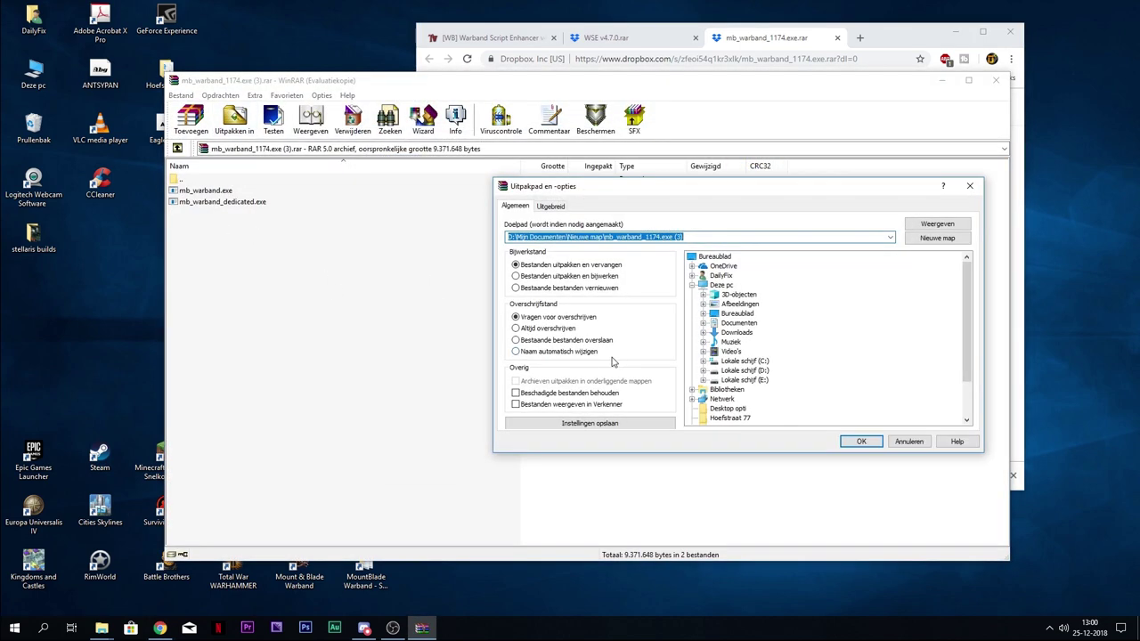
key("Down")
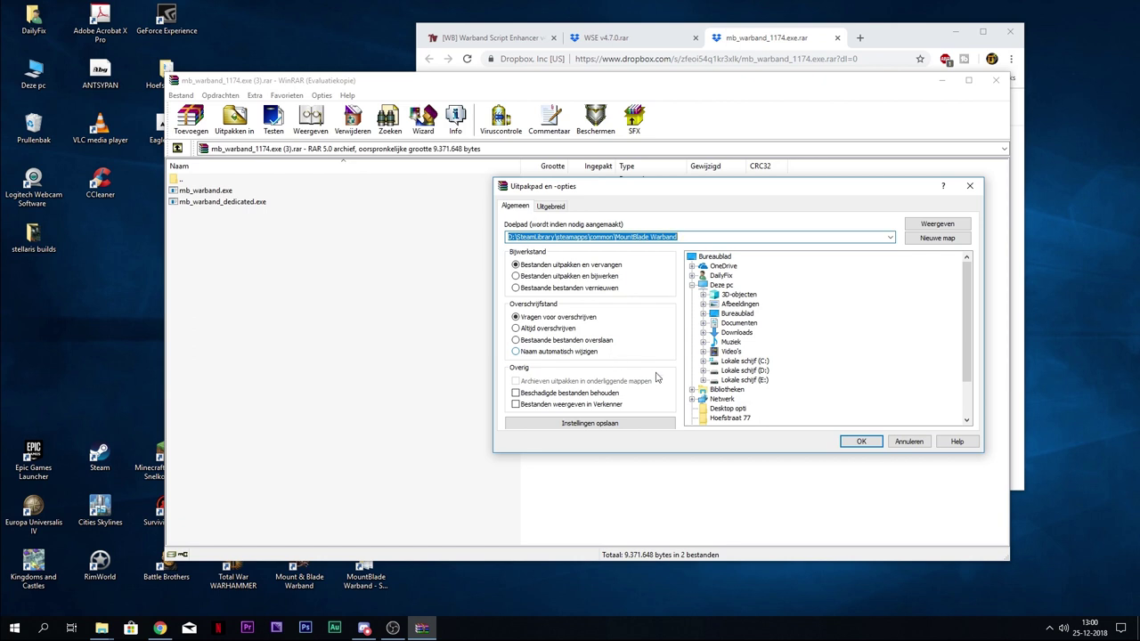
key("Return")
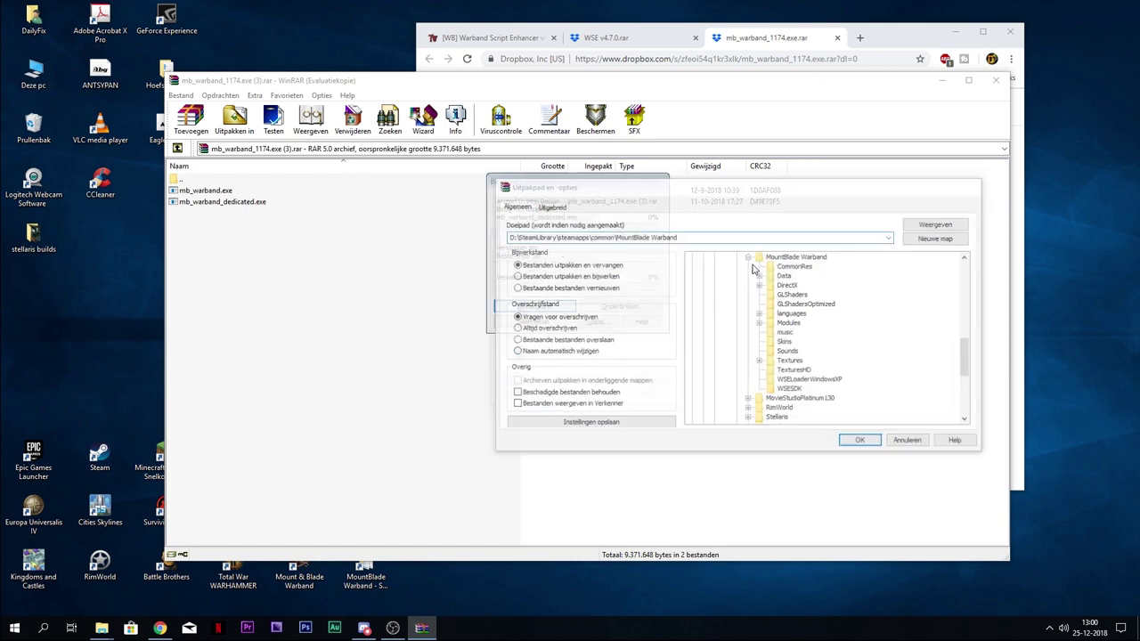
left_click(570, 384)
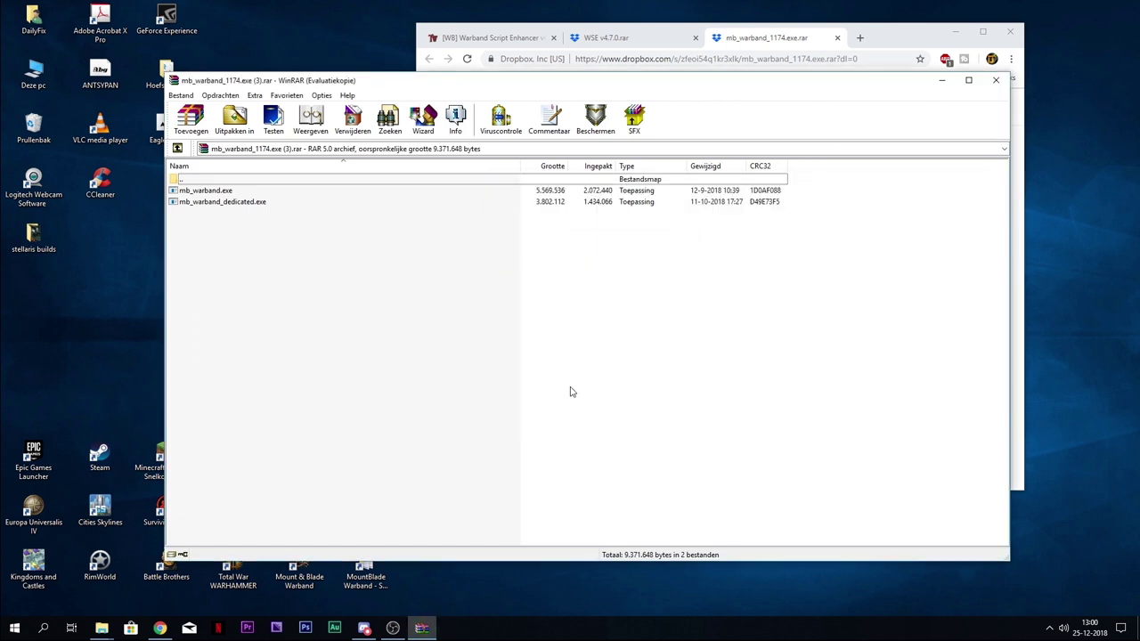
left_click(995, 79)
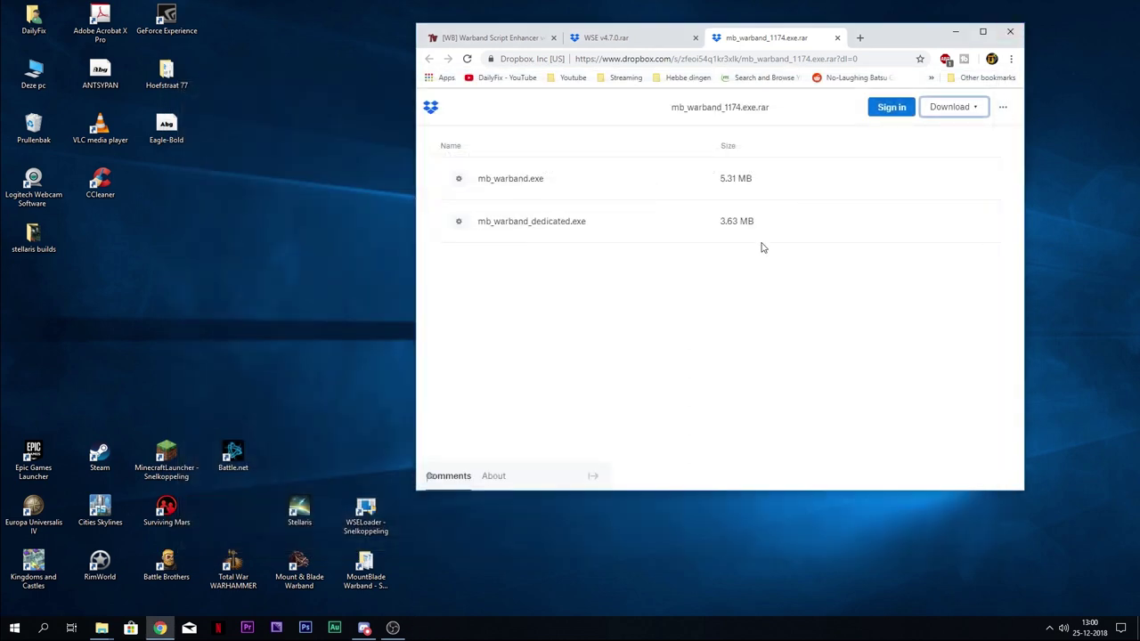
left_click(1008, 32)
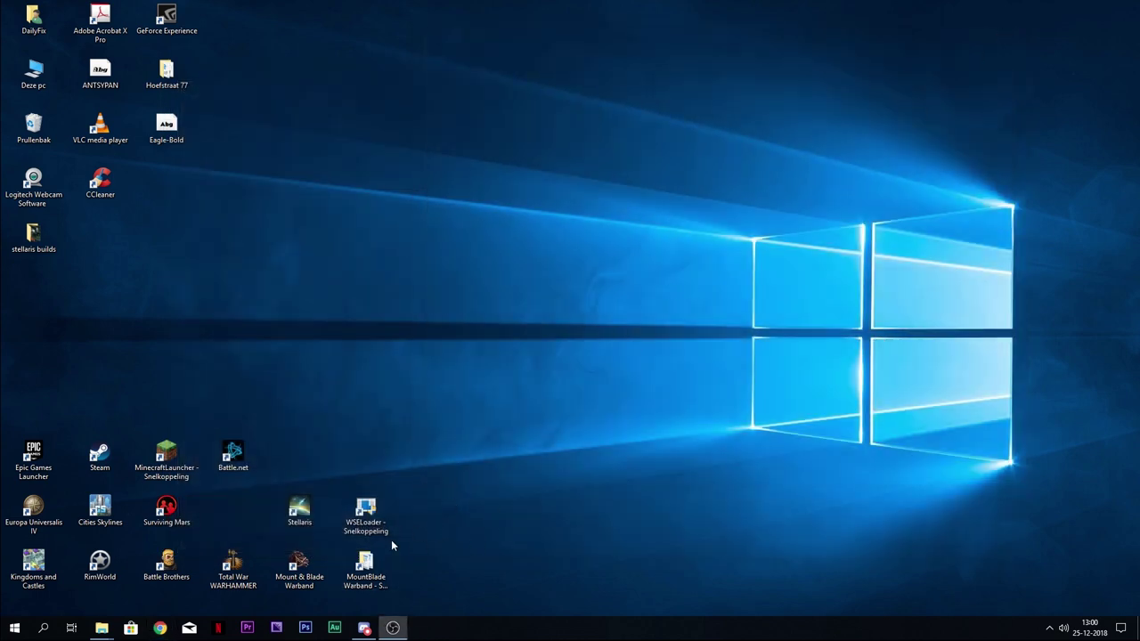
Step: Delete the old WSELoader shortcuts from the MountBlade Warband folder and the desktop
double_click(365, 566)
scroll(658, 454, "down", 7)
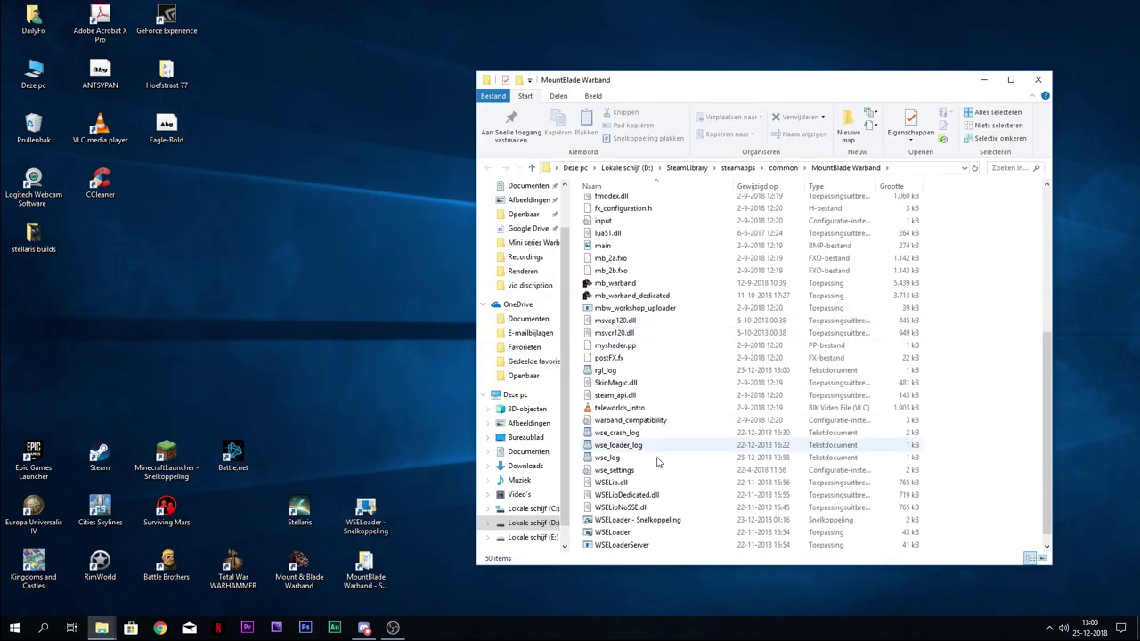
scroll(658, 462, "down", 1)
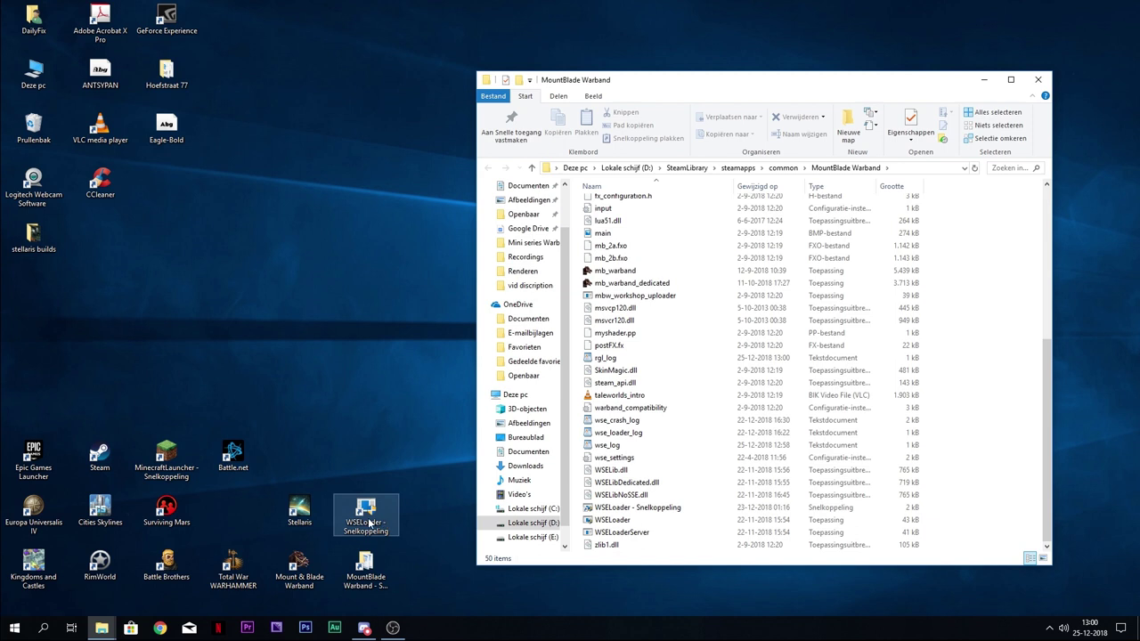
left_click(612, 509)
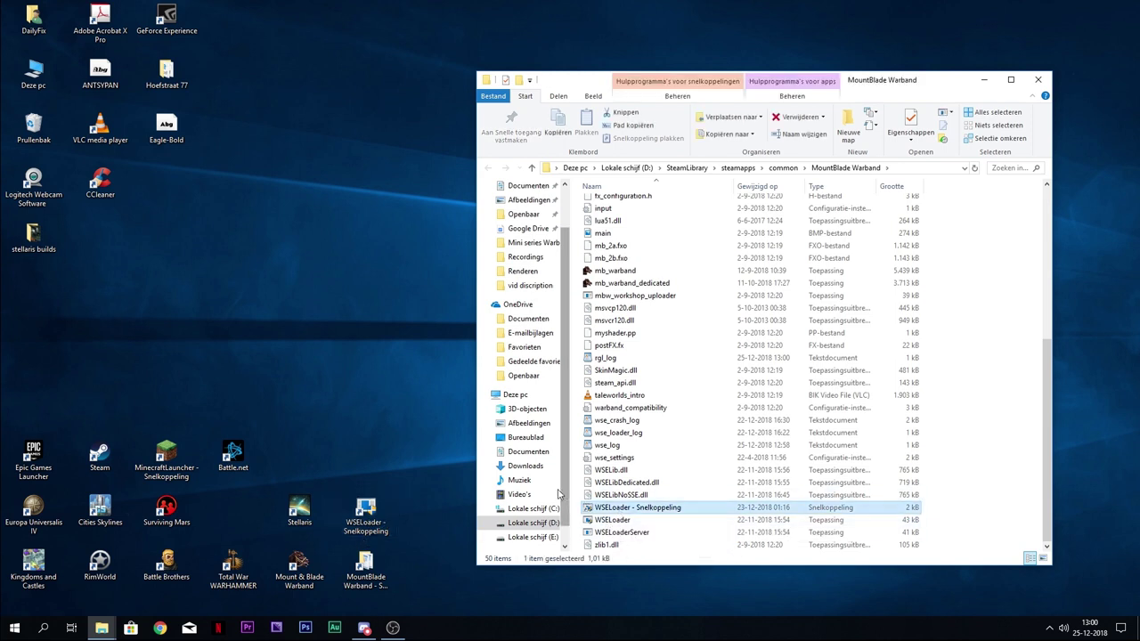
key("Delete")
left_click(365, 522)
key("Delete")
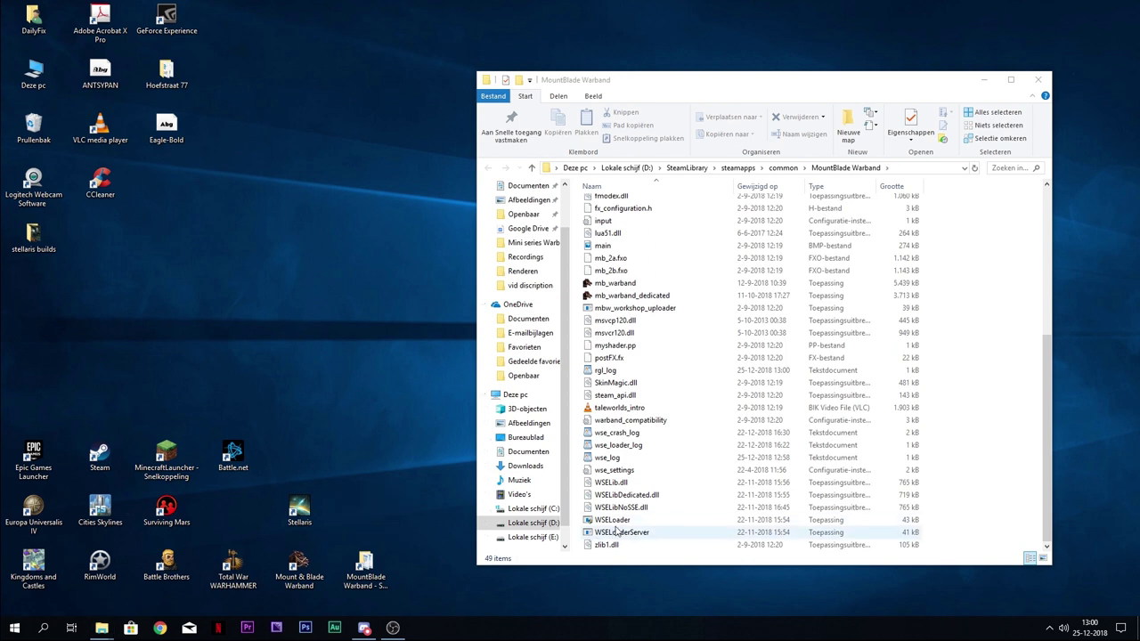
Step: Create a new WSELoader shortcut and move it onto the desktop
right_click(621, 520)
left_click(662, 467)
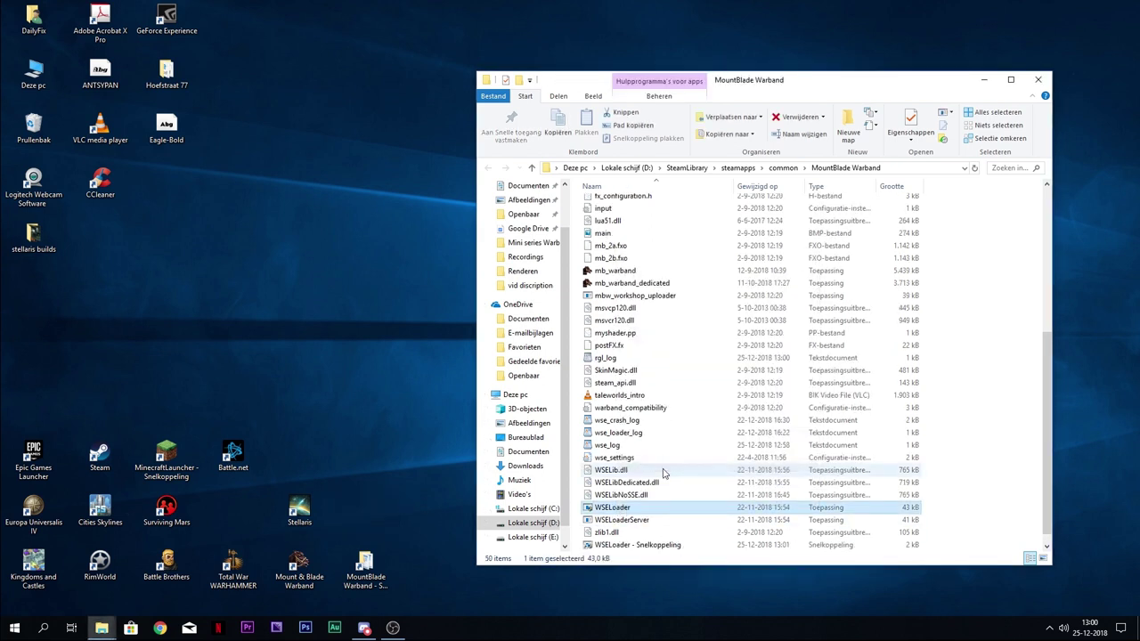
left_click_drag(629, 507, 392, 530)
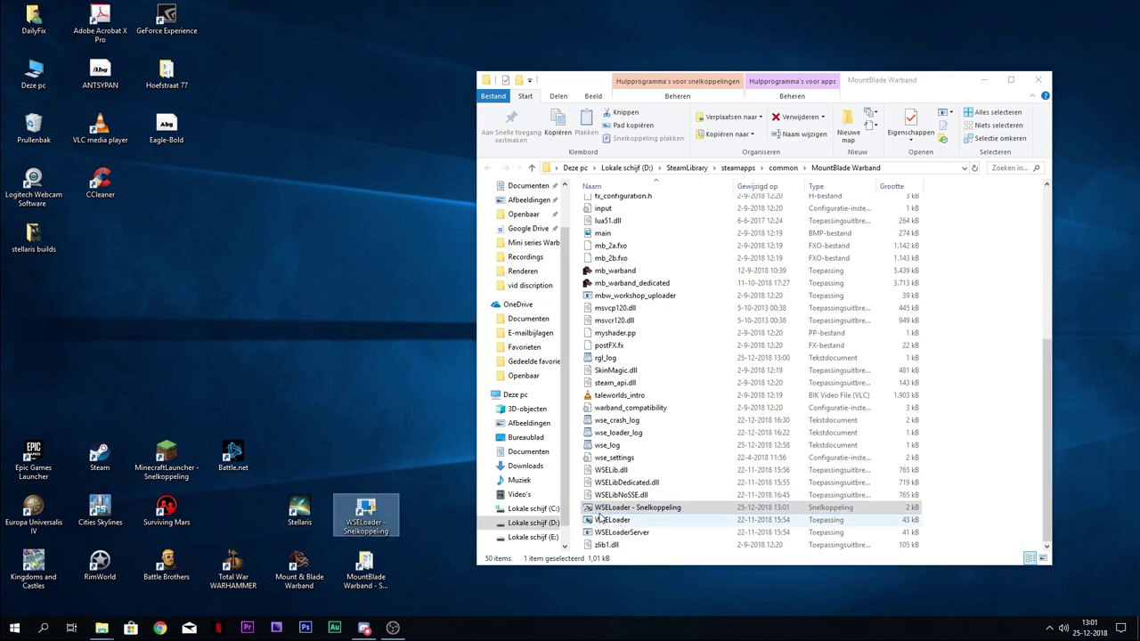
Step: Run WSELoader from the new desktop shortcut past SmartScreen and move the launcher aside
double_click(375, 526)
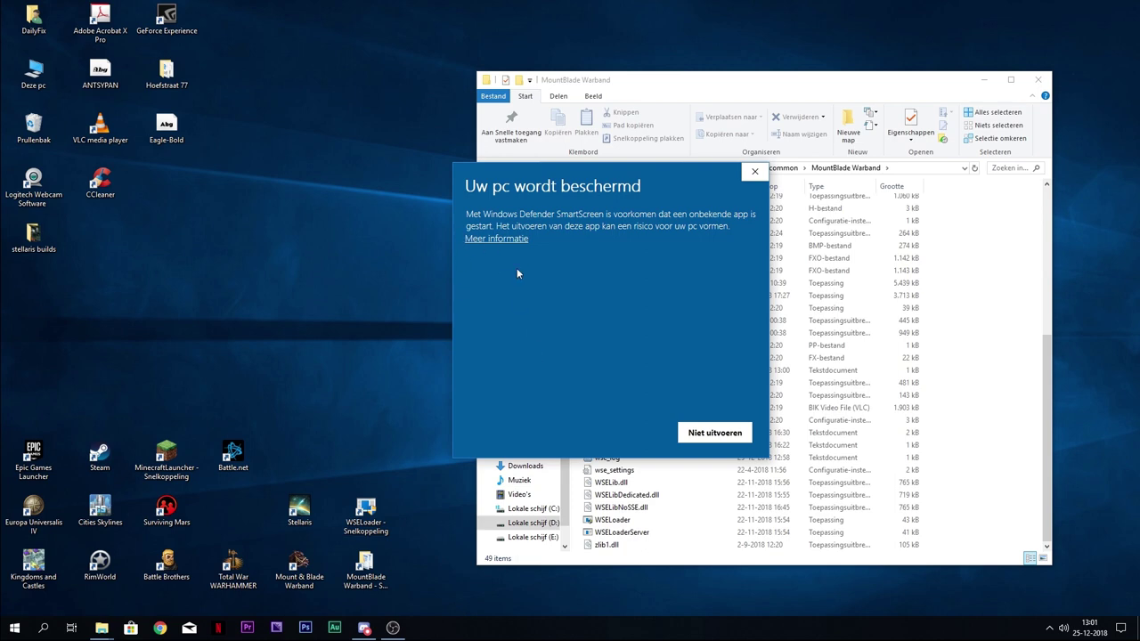
left_click(504, 239)
left_click(607, 433)
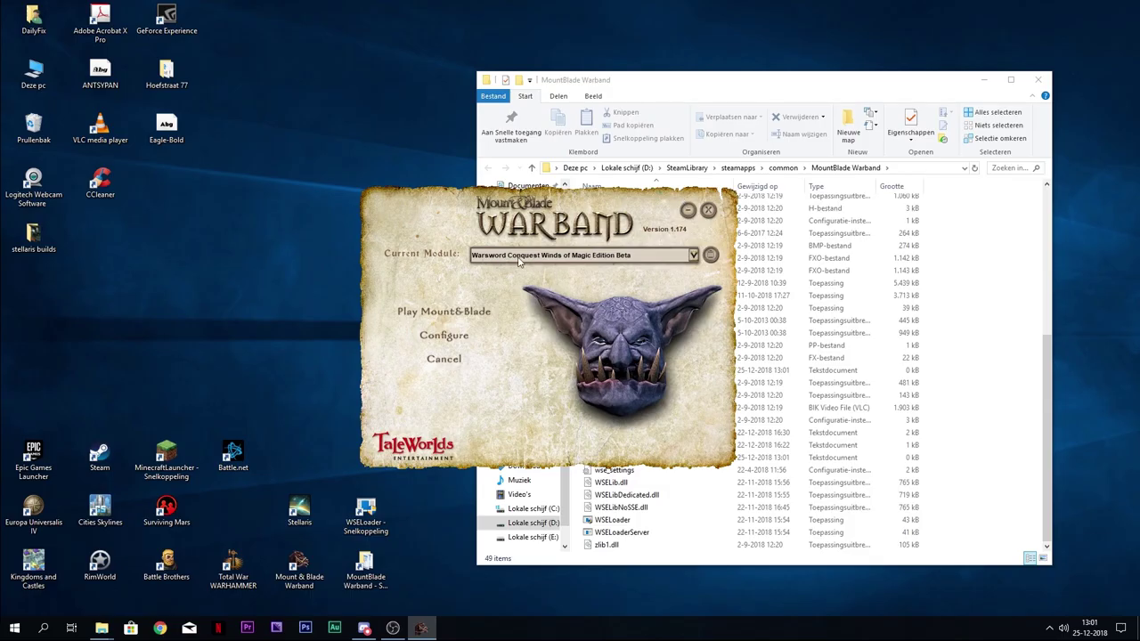
left_click_drag(597, 249, 295, 141)
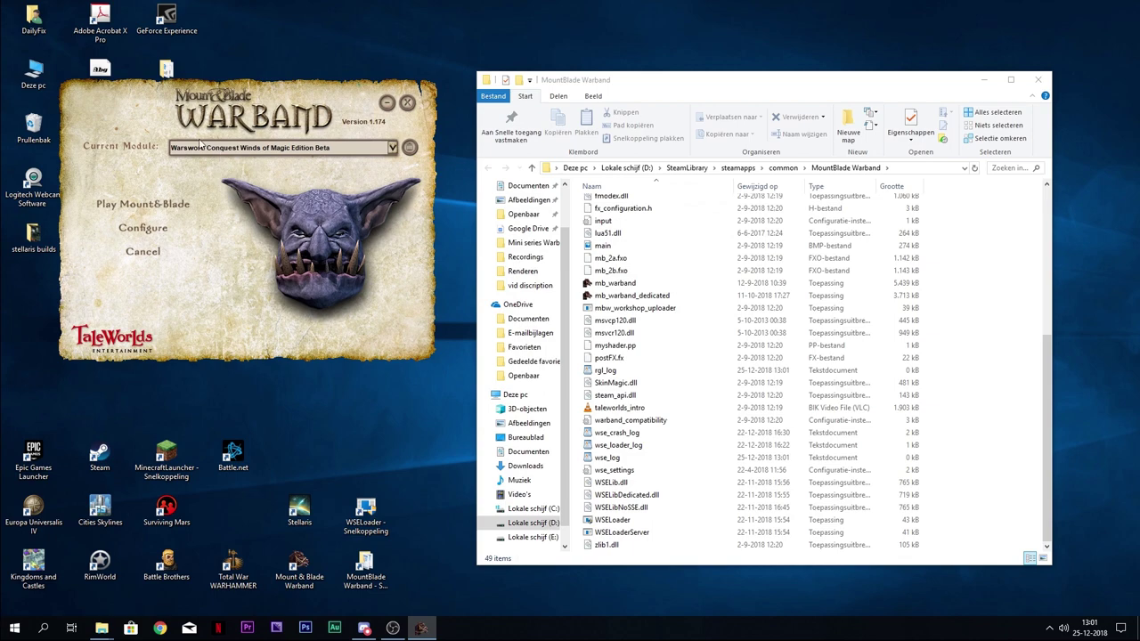
Step: Start the game with the Warsword Conquest module and let it load
left_click(147, 206)
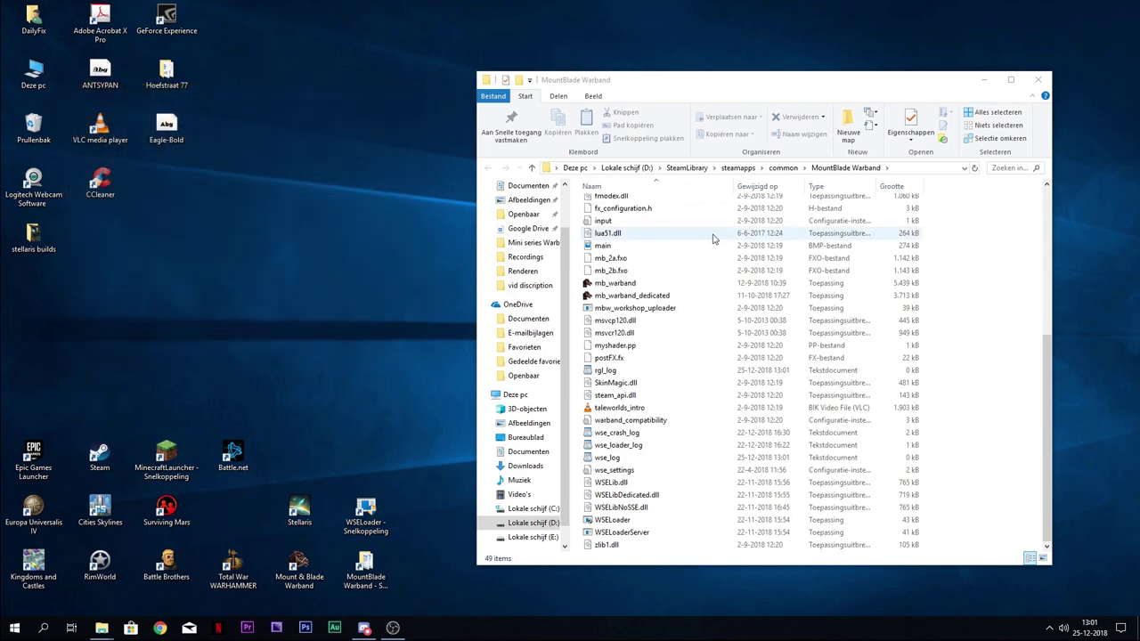